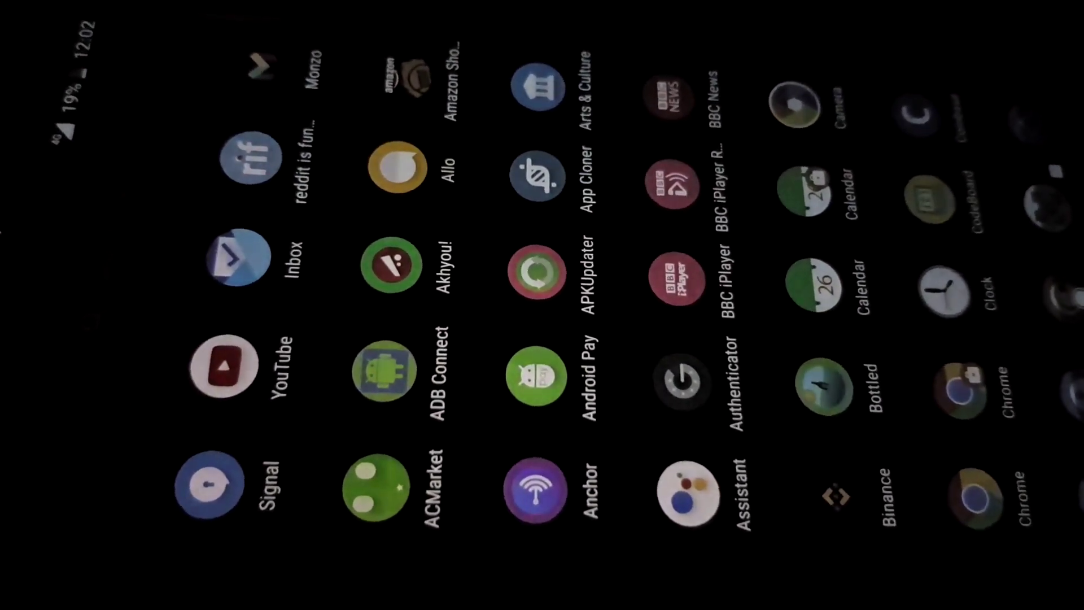
Step: Pull the quick settings panel down over the app drawer
left_click_drag(76, 305, 593, 305)
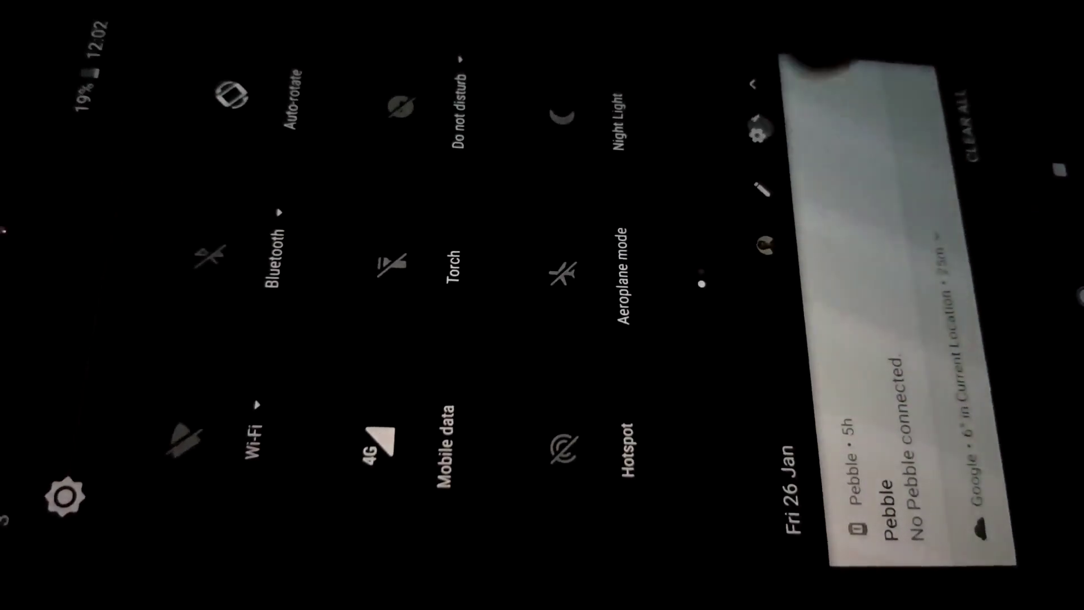
Step: Check the Display settings (brightness 0%, Night Light off), then return home
left_click(65, 497)
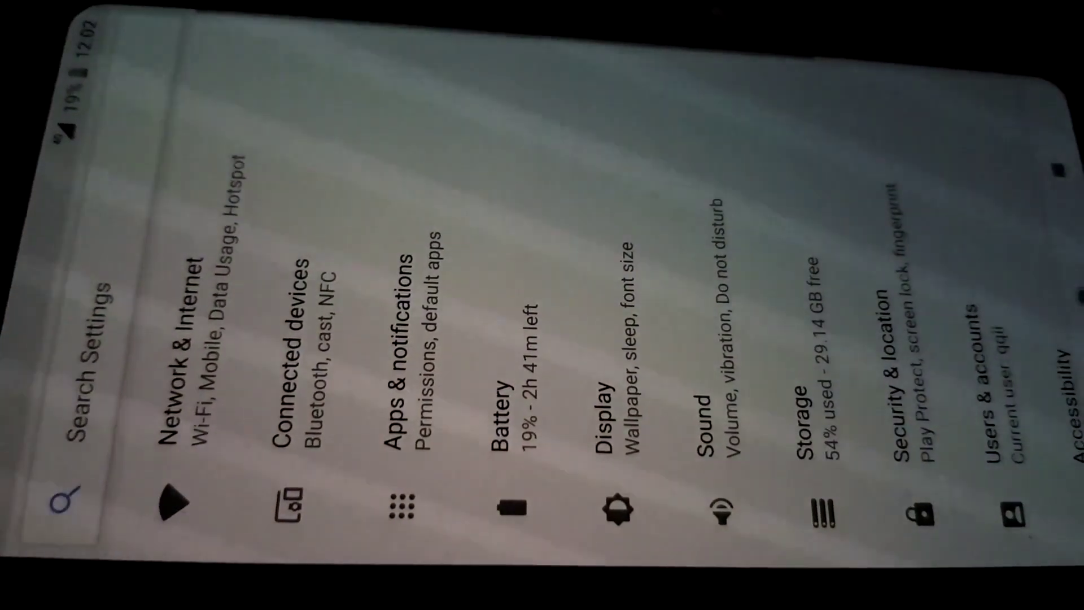
scroll(636, 153, "down", 3)
left_click(449, 186)
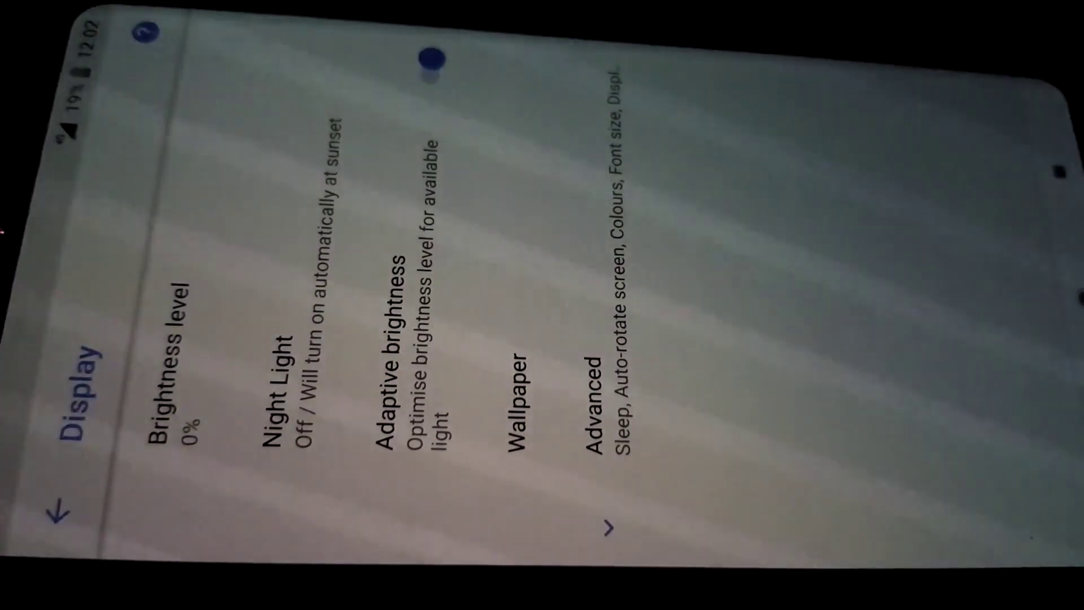
key("Home")
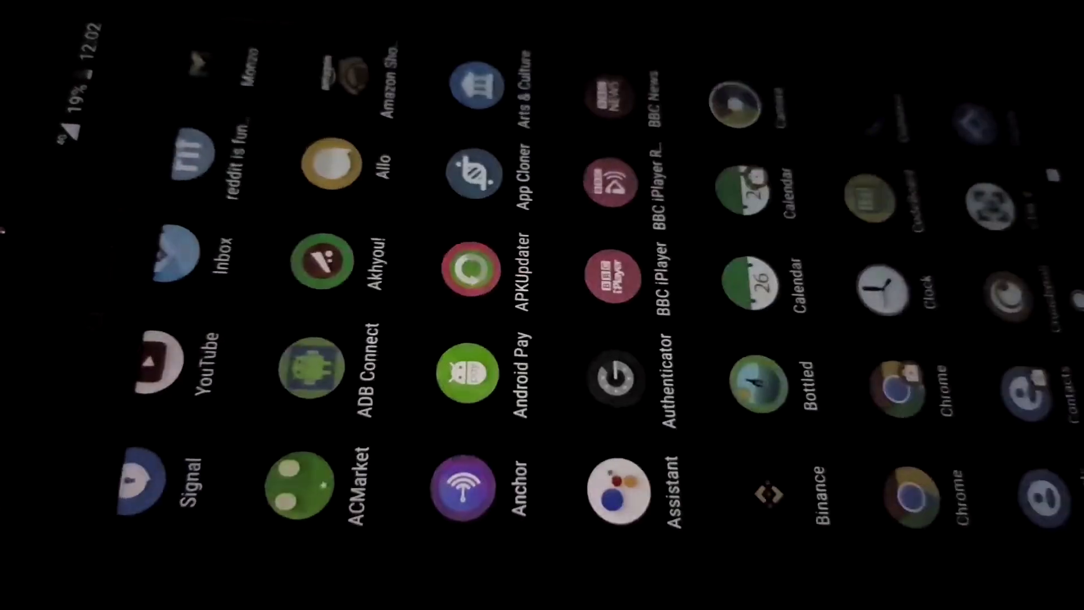
scroll(594, 289, "down", 1)
scroll(593, 306, "up", 1)
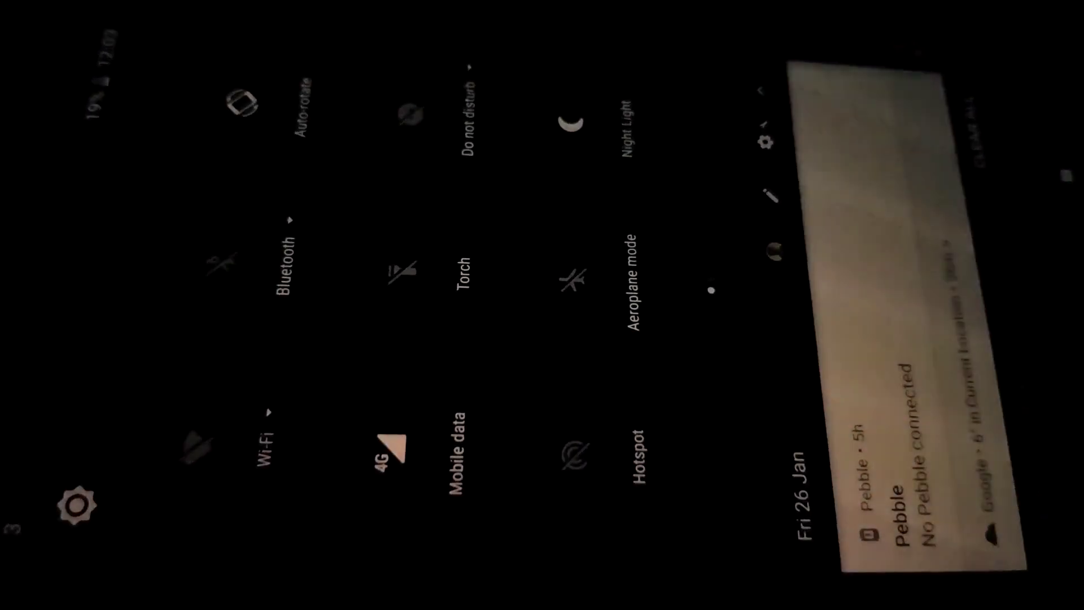
Step: View Night Light settings showing it on until sunrise, then go back
left_click_drag(762, 339, 170, 339)
left_click_drag(593, 339, 42, 339)
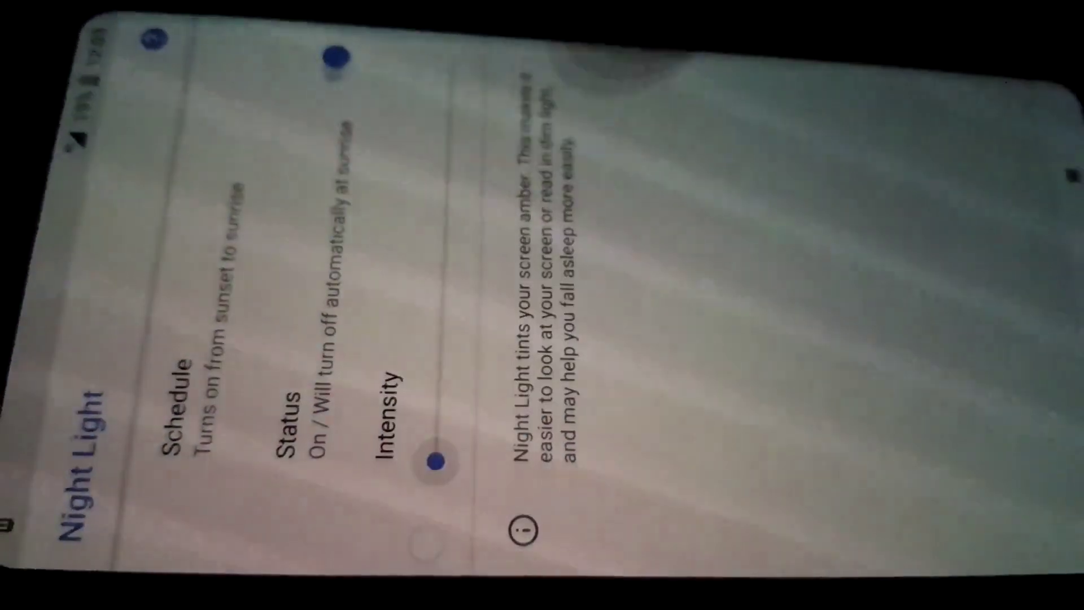
key("Escape")
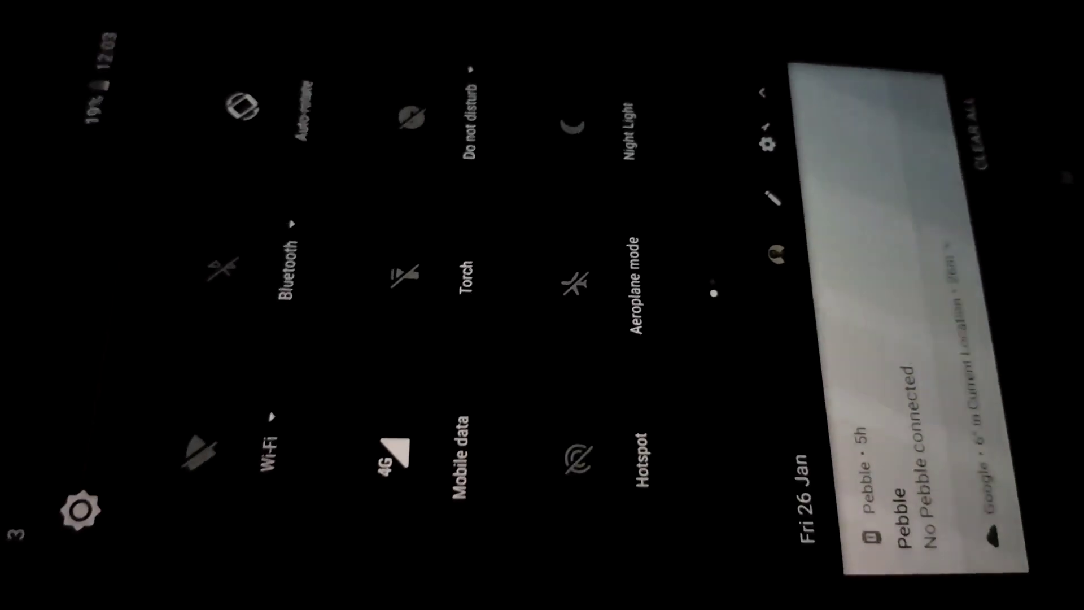
Step: Open Settings to the Display page showing 0% brightness and Night Light off
left_click(76, 511)
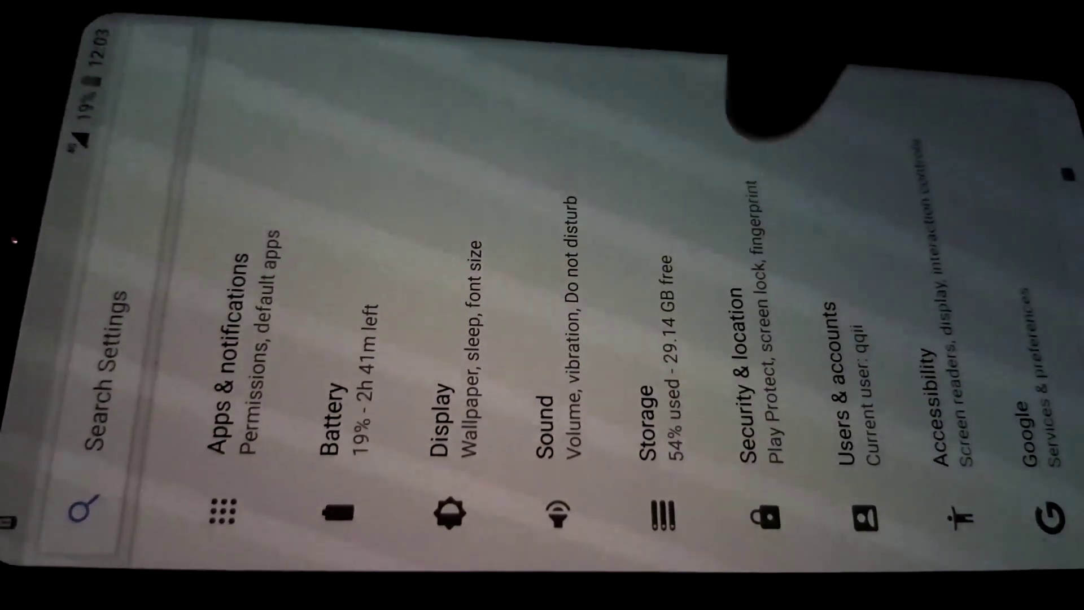
left_click(500, 187)
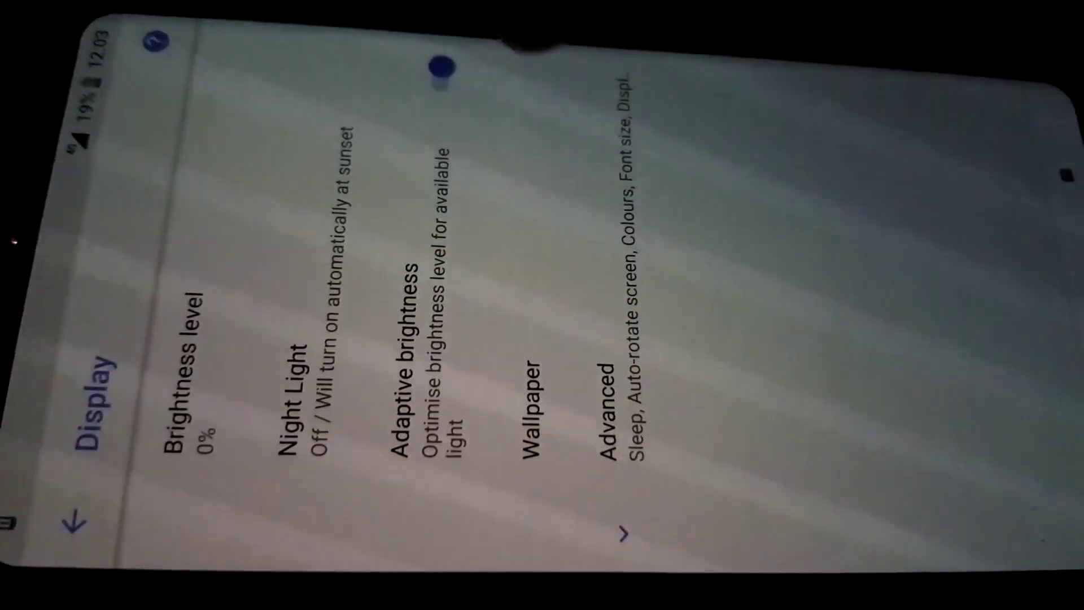